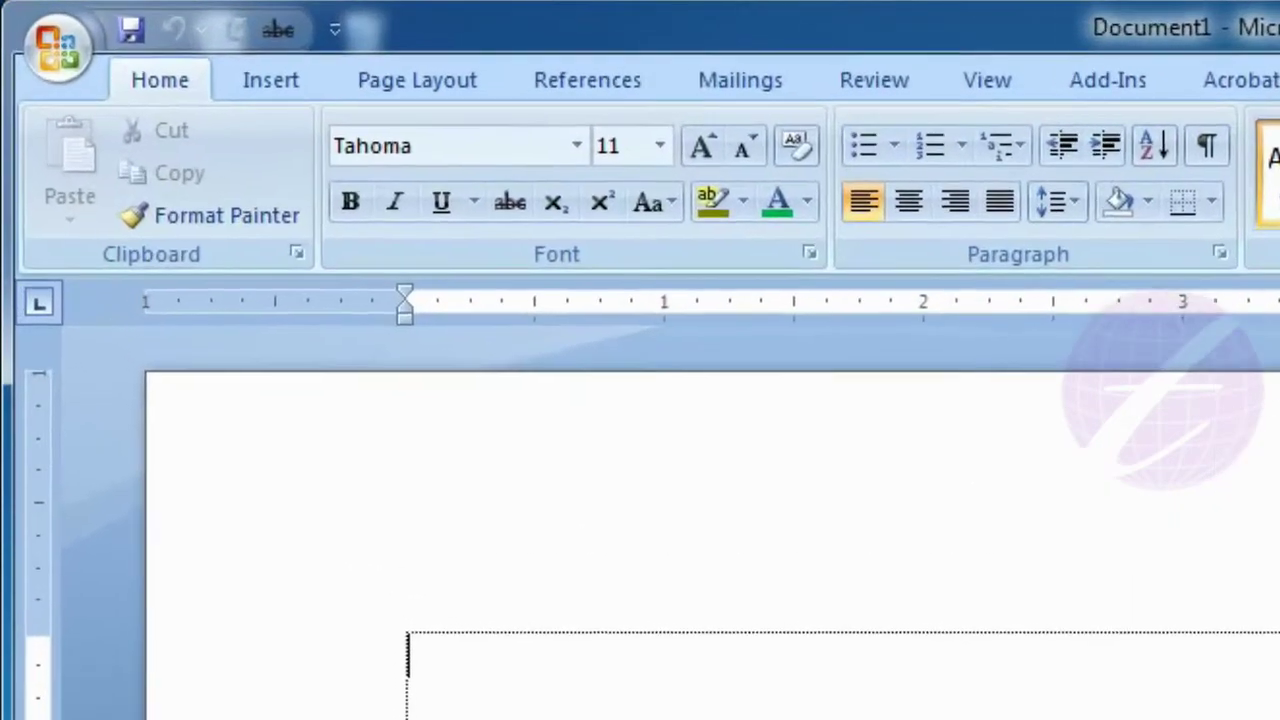
Switch the ribbon to Page Layout to show the page setup tools
click(446, 80)
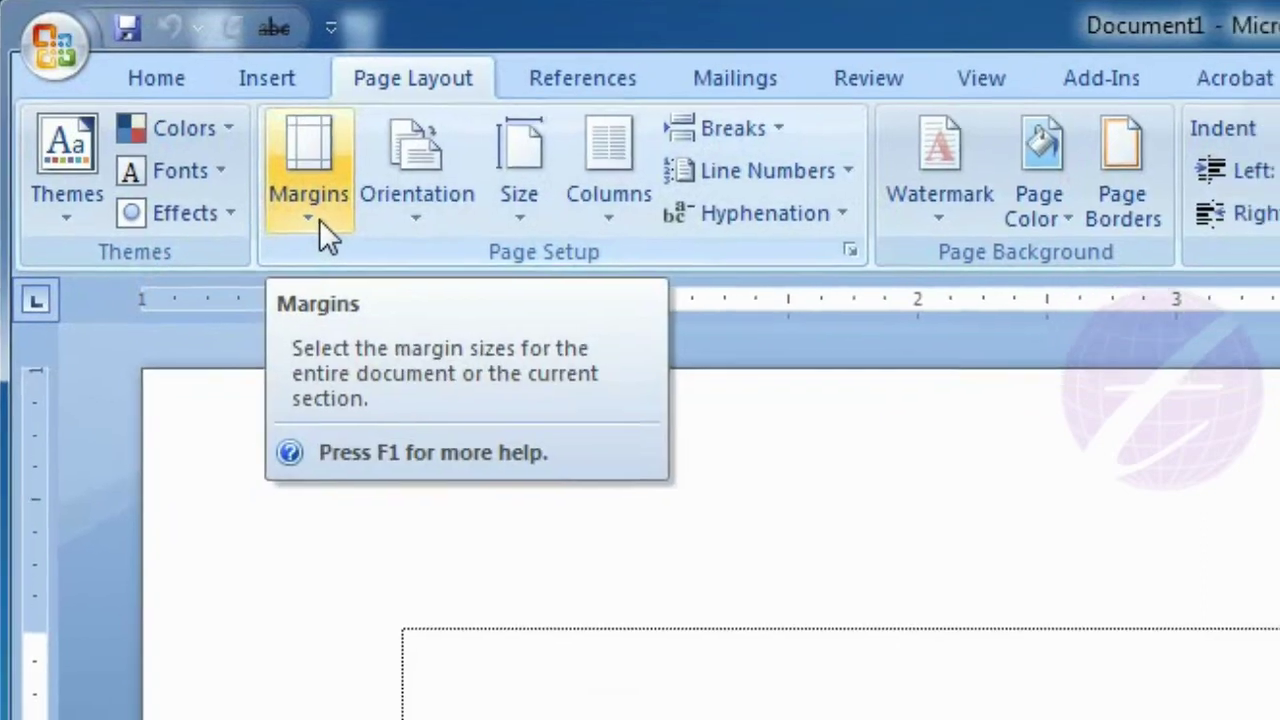
Apply the Narrow margin preset, 0.5" on every side, and scroll to check the page
click(320, 222)
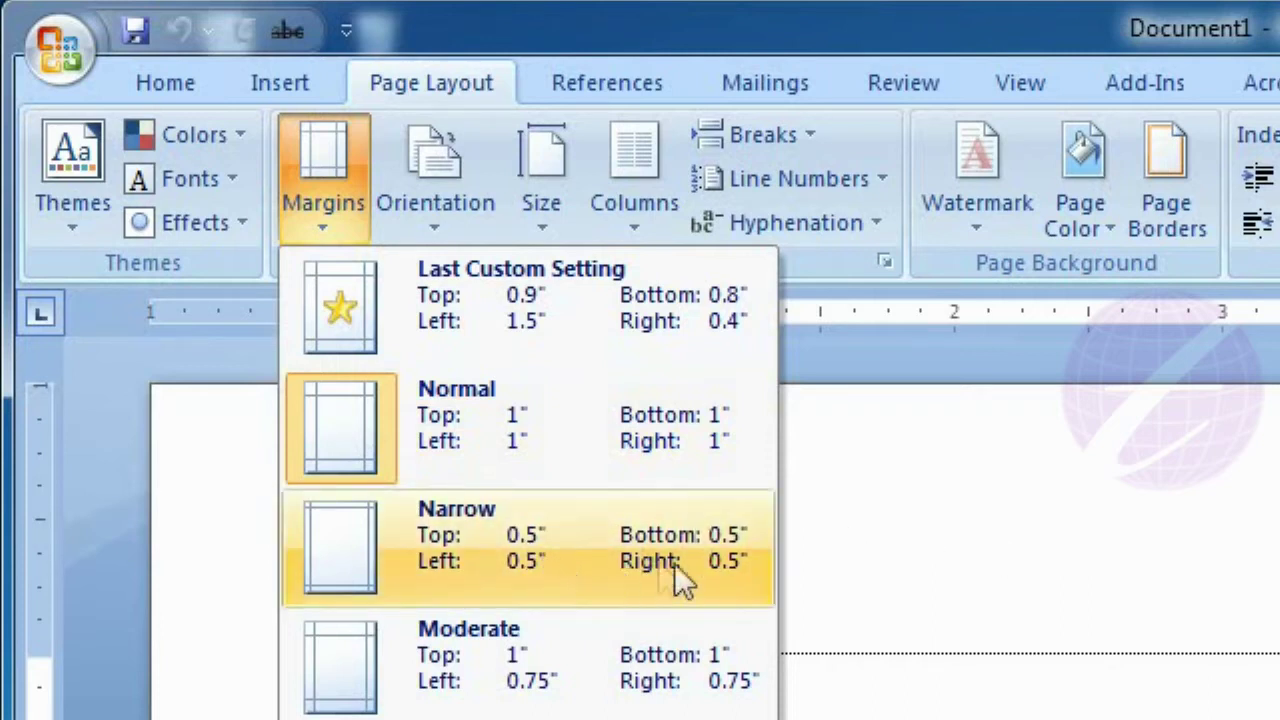
click(738, 595)
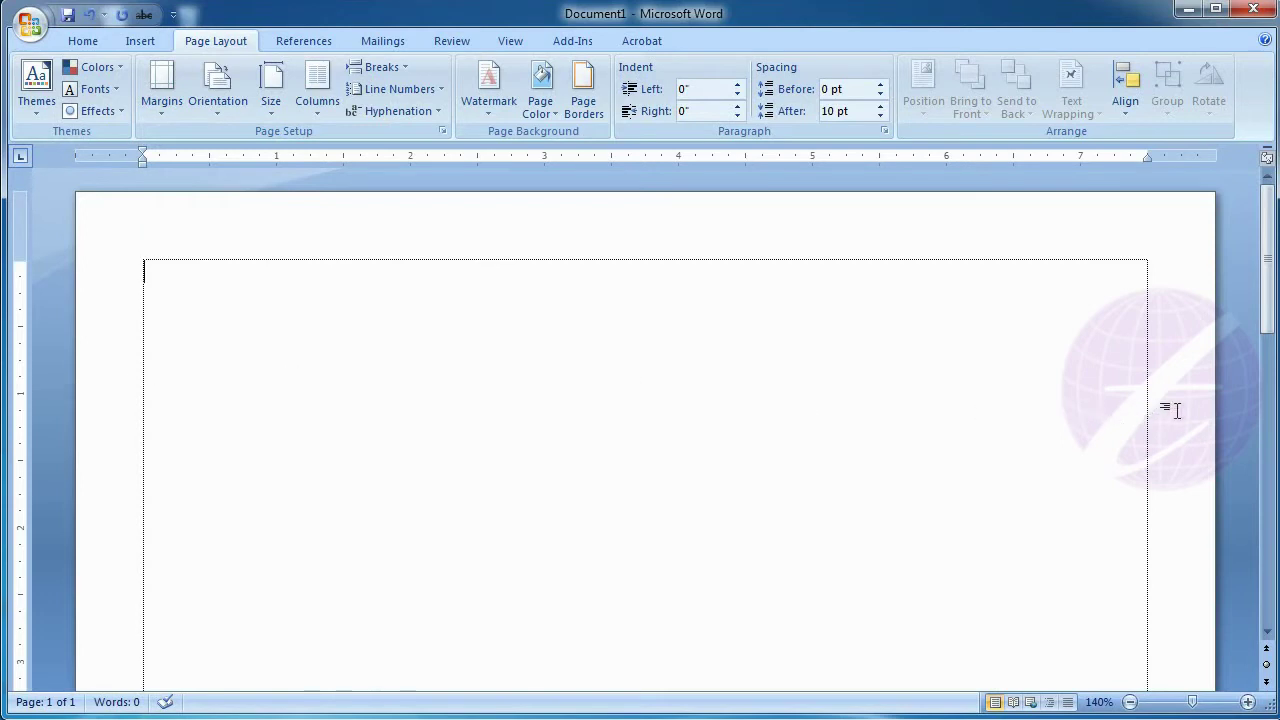
scroll(1184, 411, down, 5)
scroll(1184, 411, down, 5)
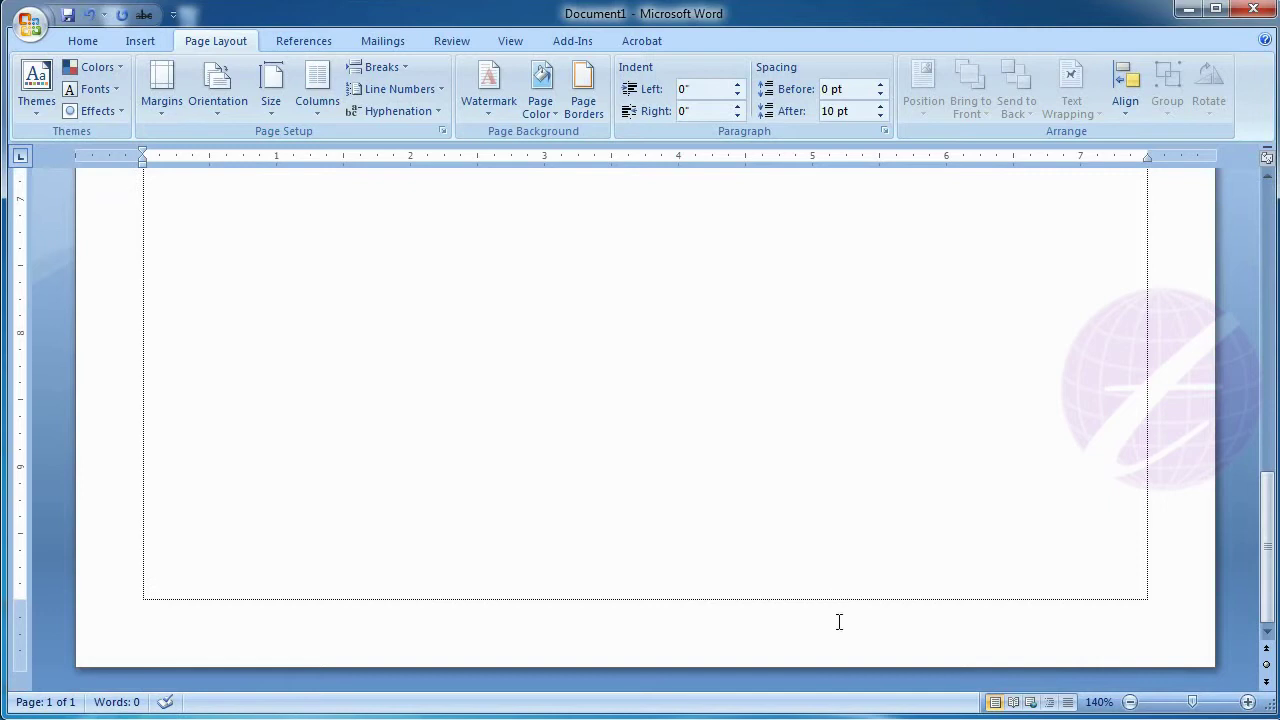
scroll(845, 520, up, 3)
scroll(845, 520, up, 3)
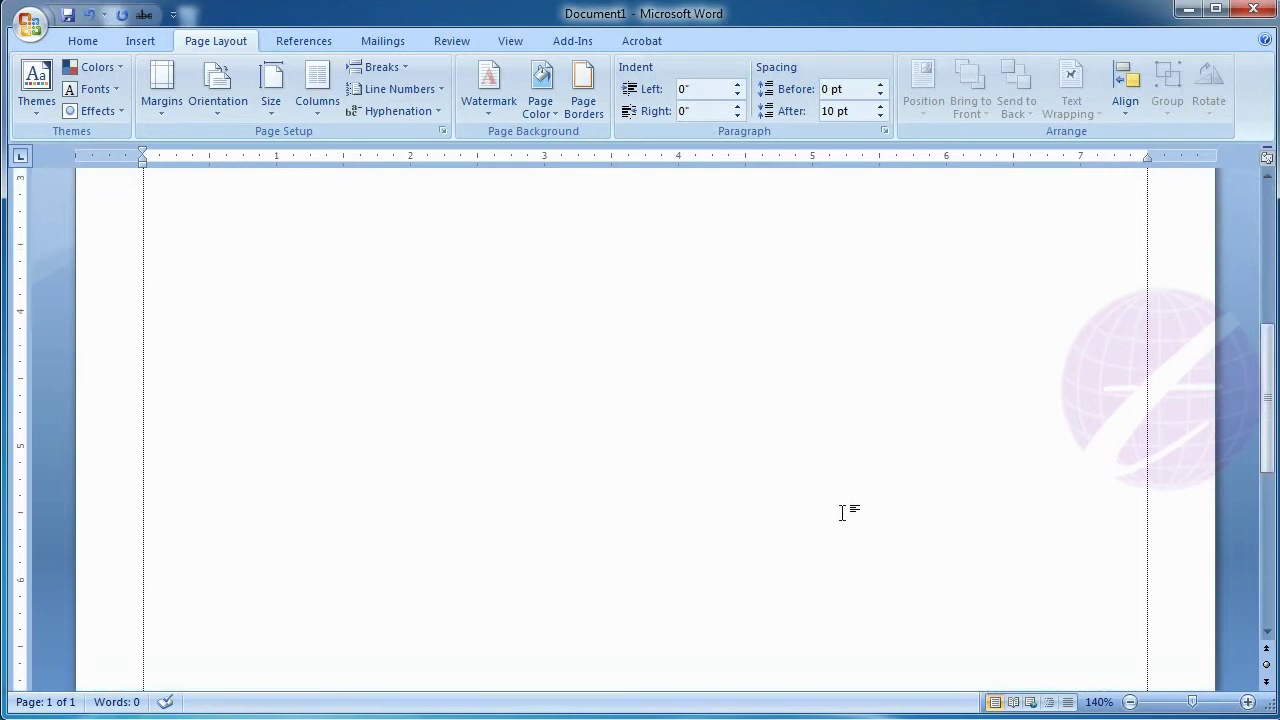
scroll(845, 520, up, 4)
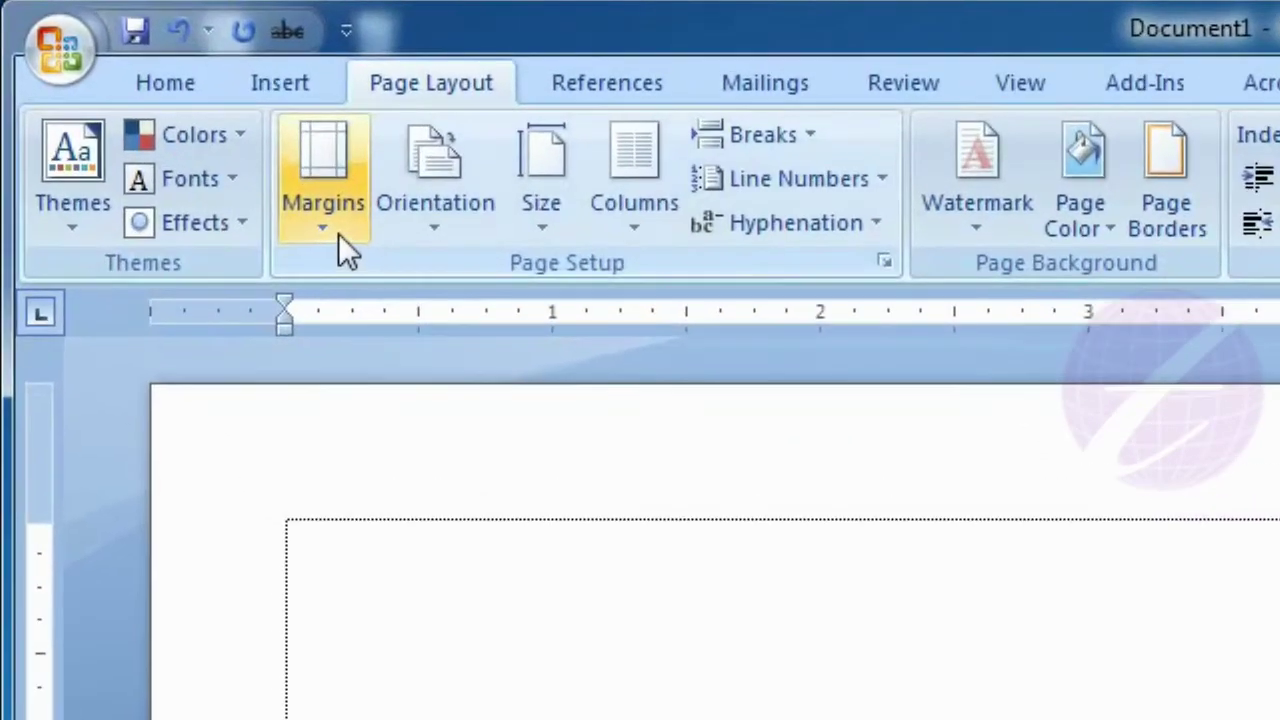
Open Custom Margins in Page Setup and raise the top margin to 1.1"
click(338, 233)
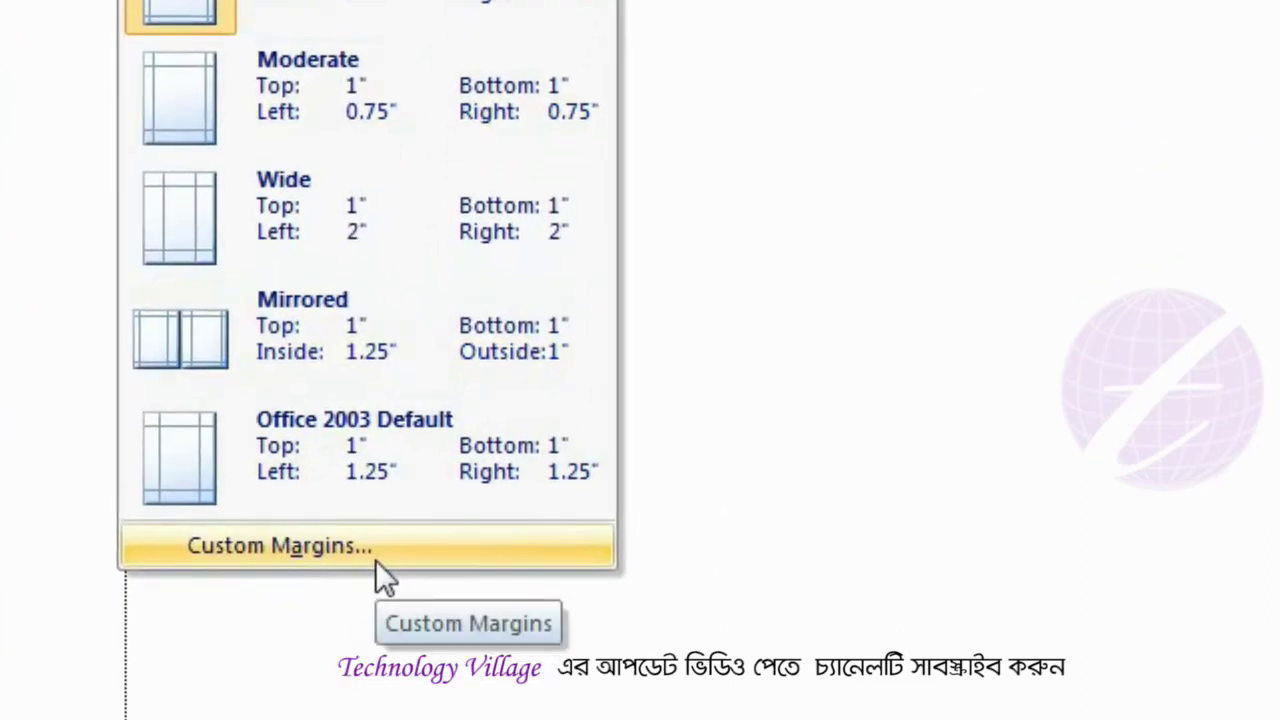
click(375, 559)
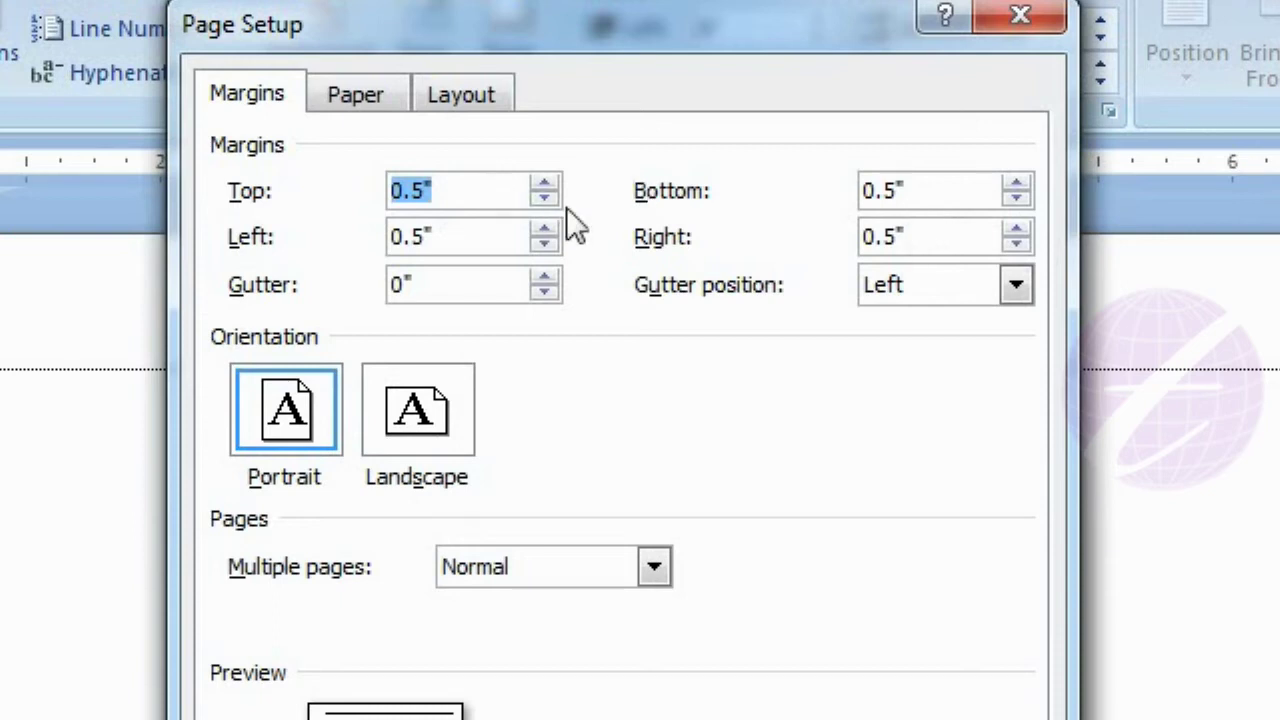
click(544, 185)
click(544, 185)
click(544, 185)
click(544, 185)
click(544, 185)
click(544, 185)
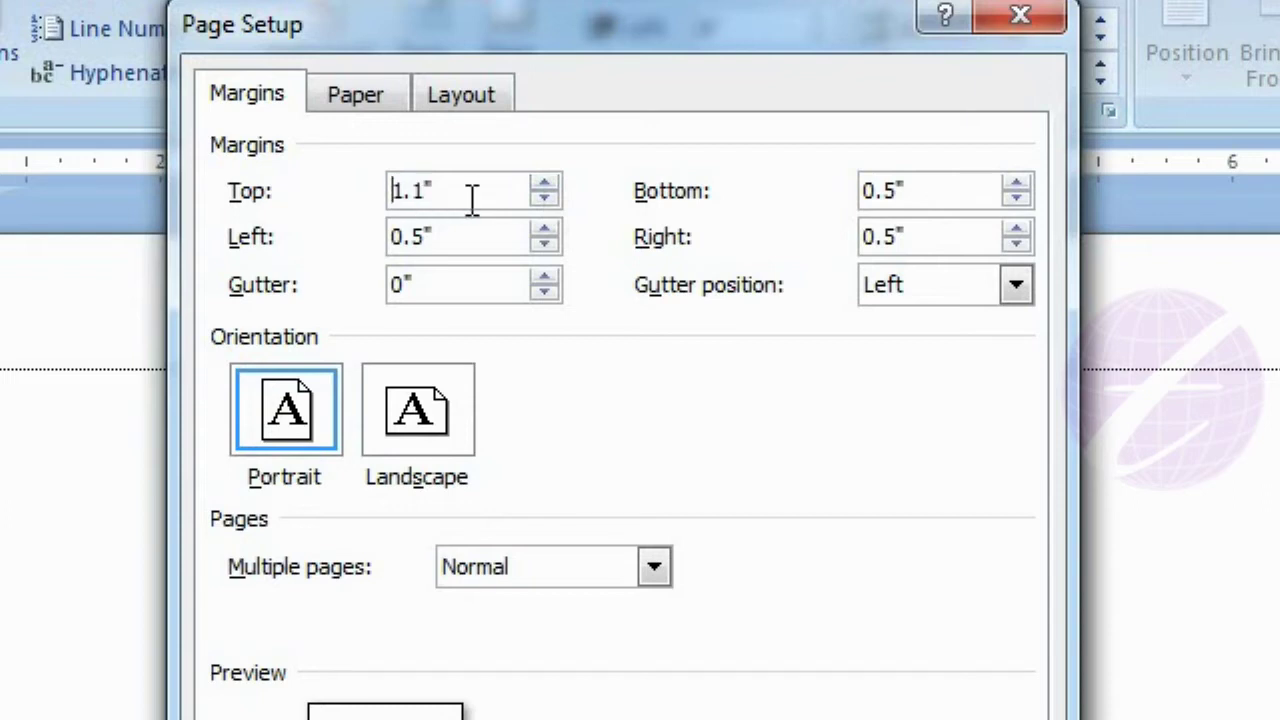
Set the left margin to 1.1", right and bottom margins to 0.8", and confirm
click(546, 231)
click(546, 231)
click(546, 231)
click(546, 231)
click(546, 231)
click(546, 232)
click(1016, 229)
click(1016, 229)
click(1016, 229)
click(1017, 186)
click(1017, 186)
click(1017, 186)
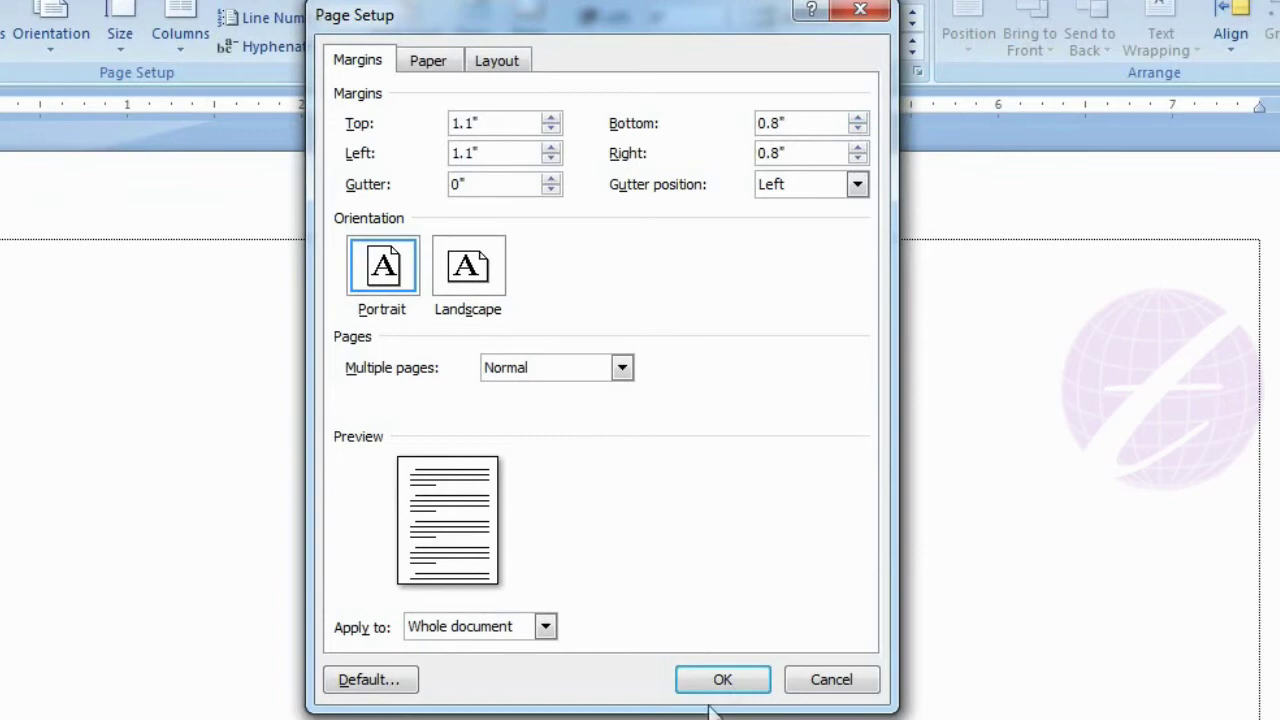
click(727, 680)
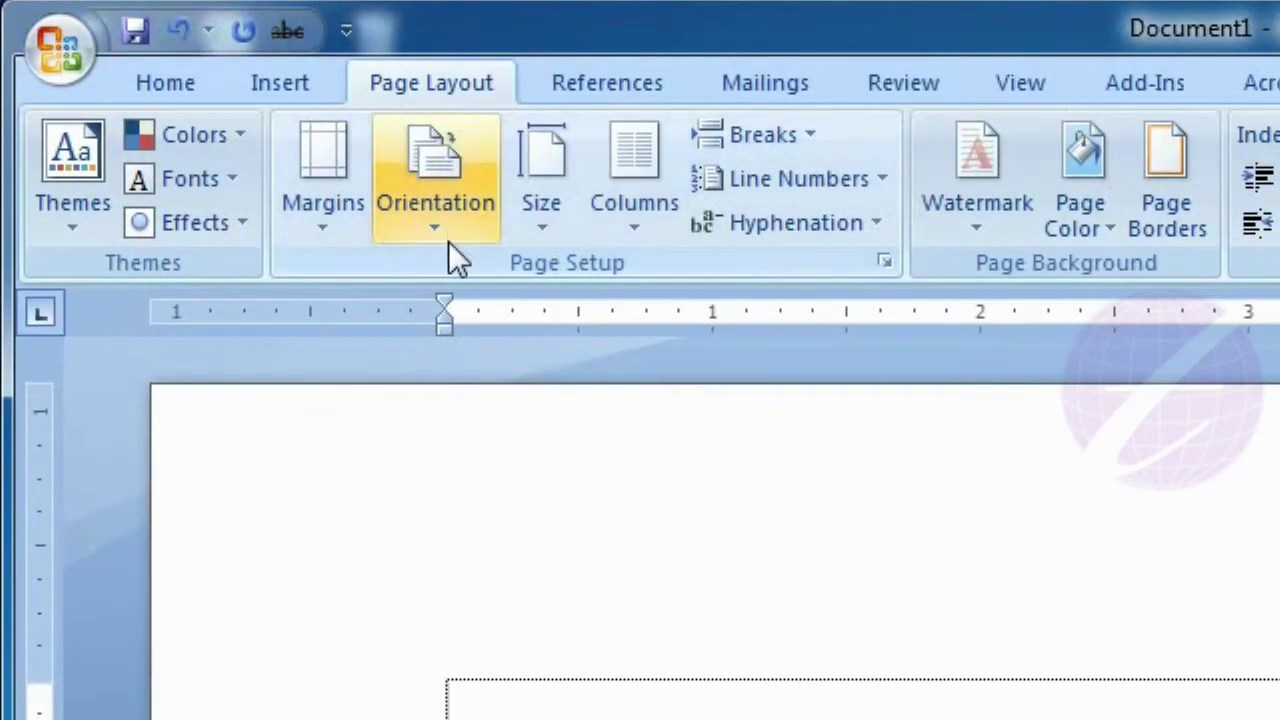
Look at the orientation choices without changing them, then zoom out to 30% to see the whole page
click(448, 225)
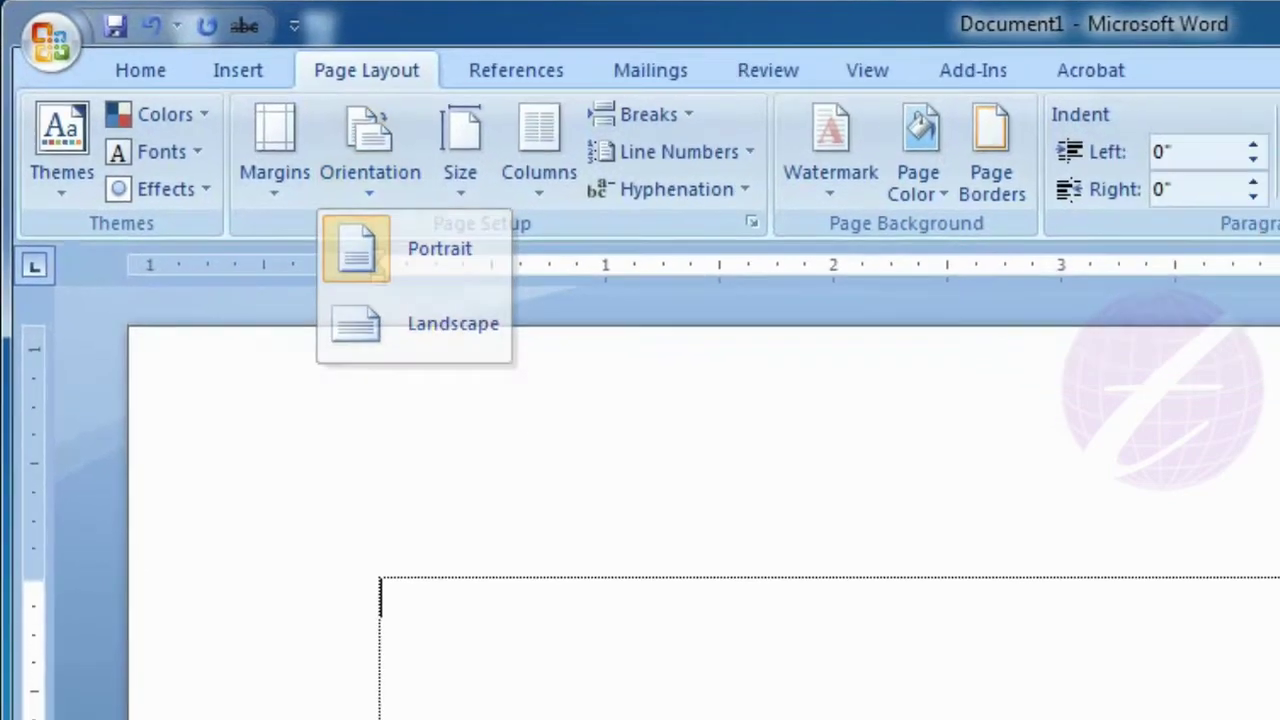
click(974, 590)
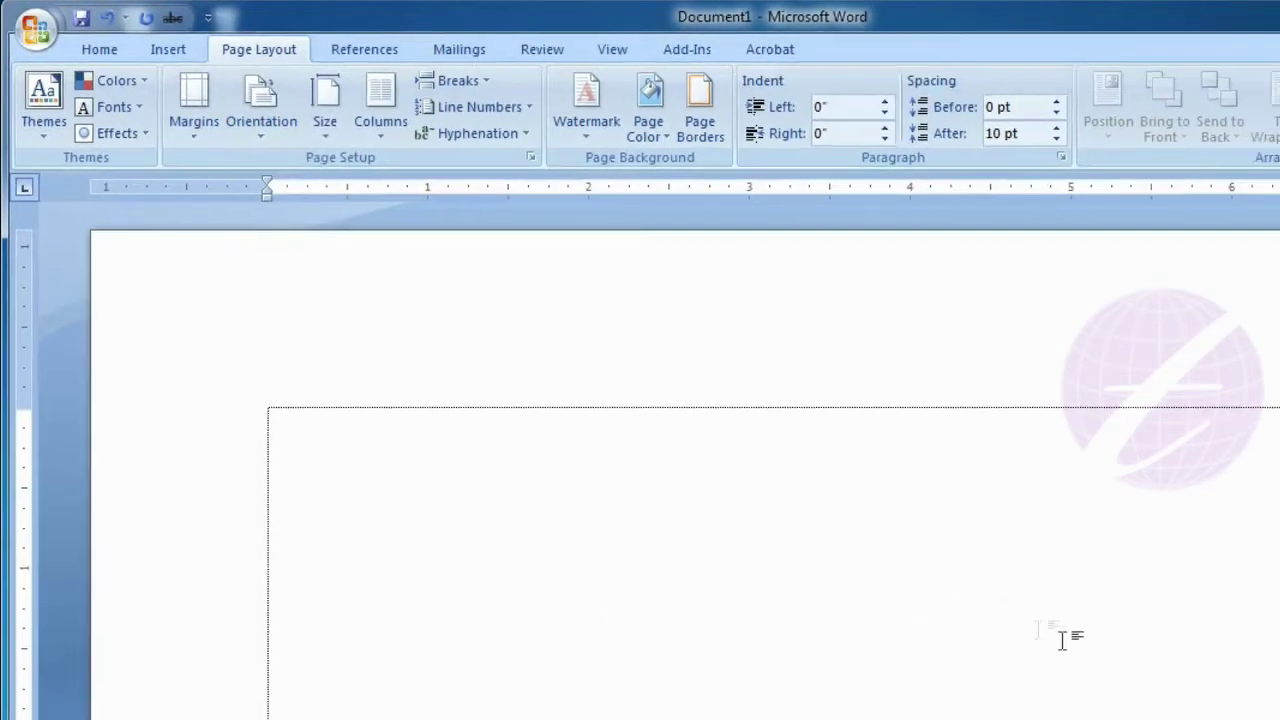
click(1130, 703)
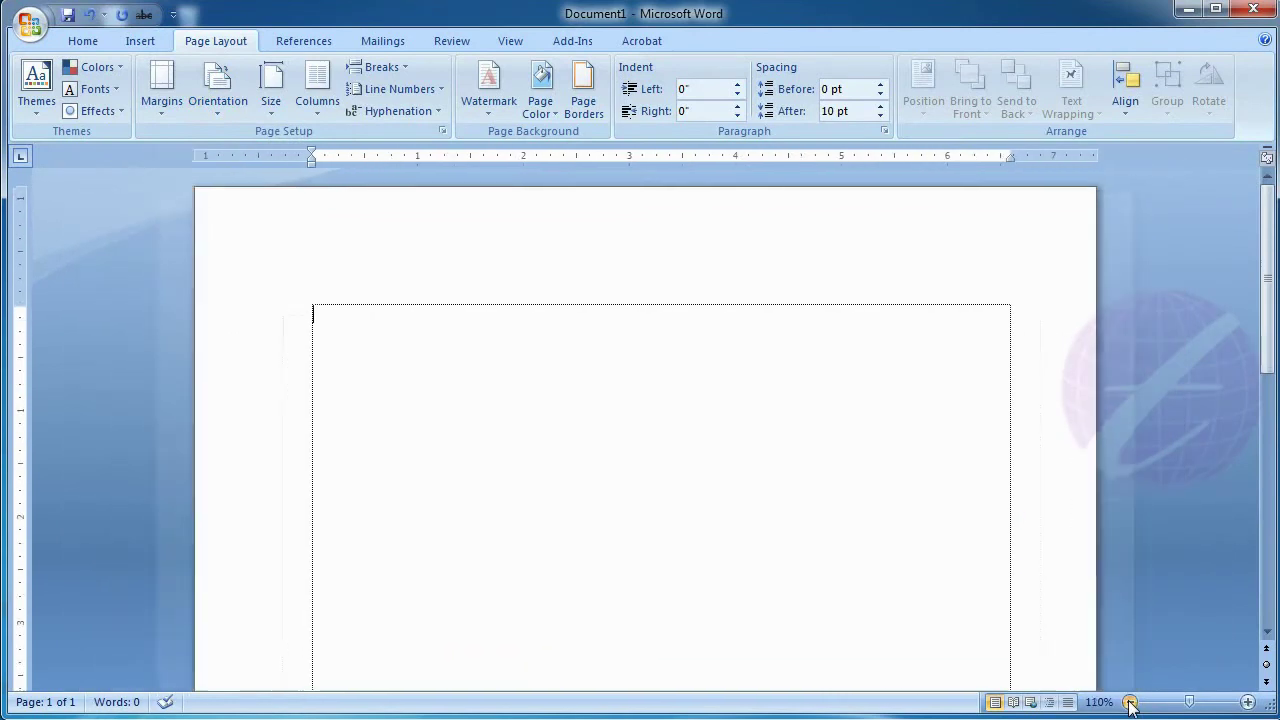
click(1130, 703)
click(1130, 703)
click(1130, 703)
click(1130, 703)
click(1130, 703)
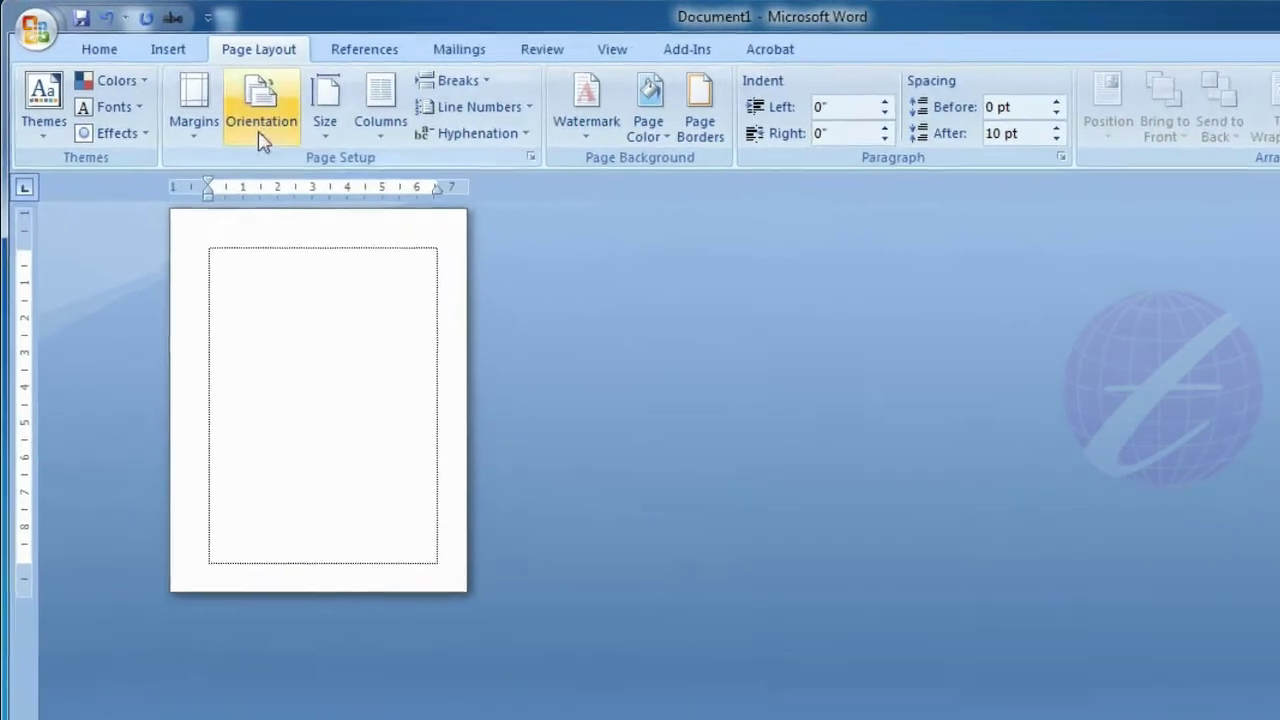
Switch the page to landscape, then back to portrait orientation
click(222, 110)
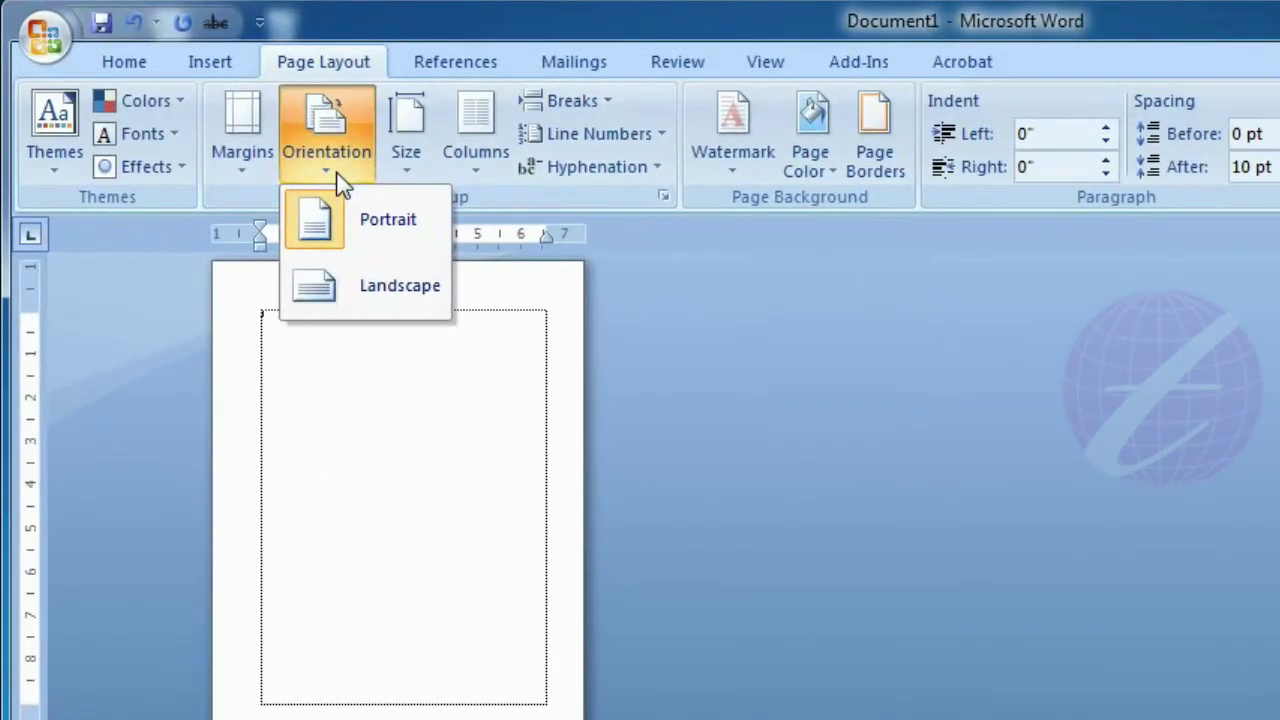
click(390, 278)
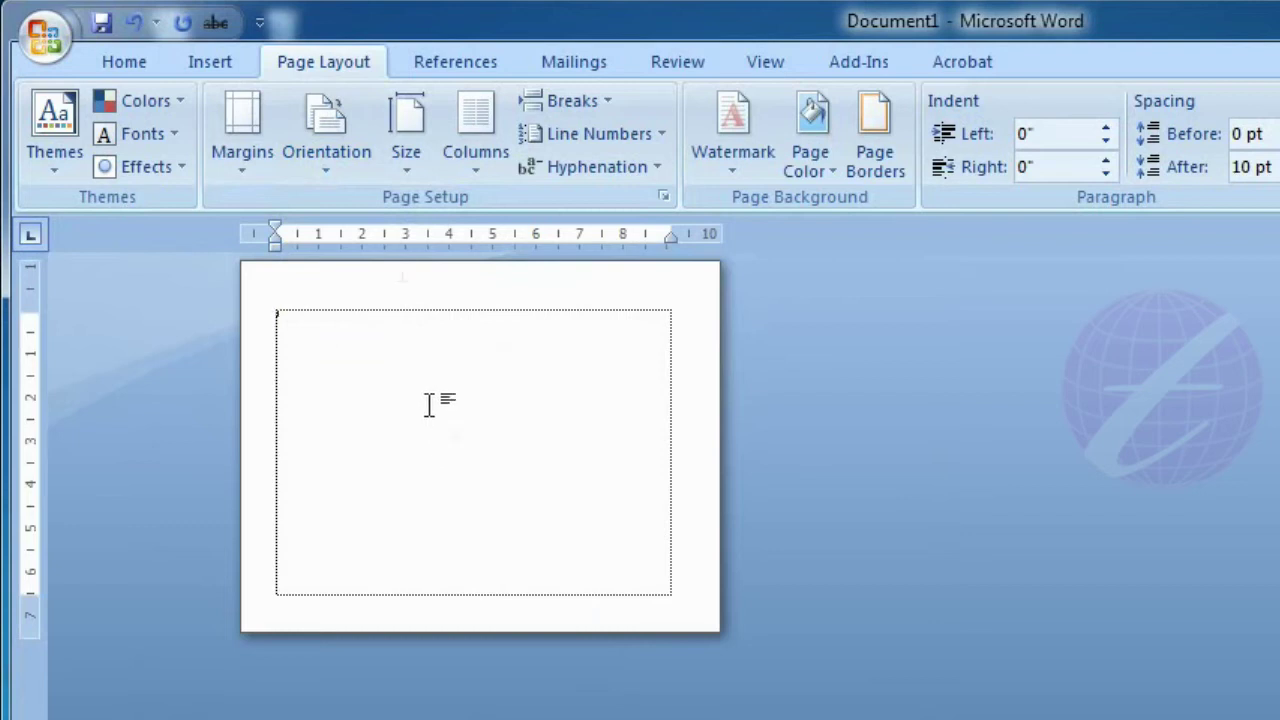
click(337, 163)
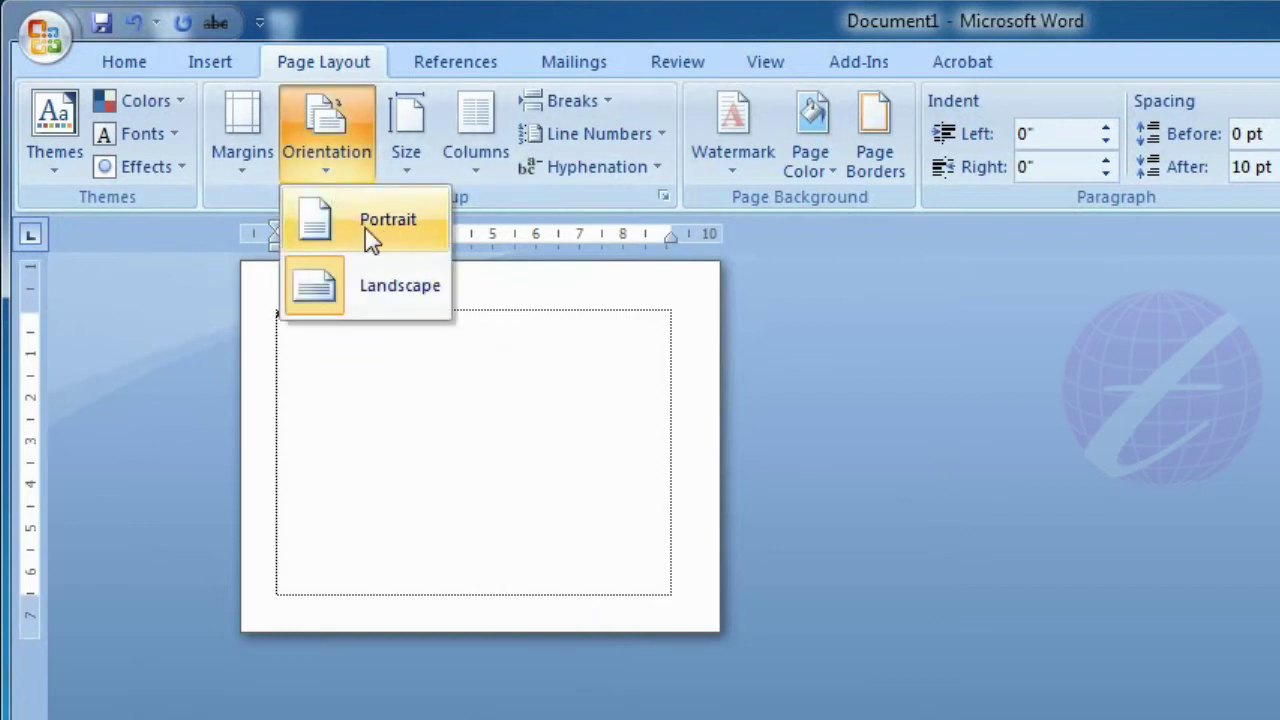
click(366, 230)
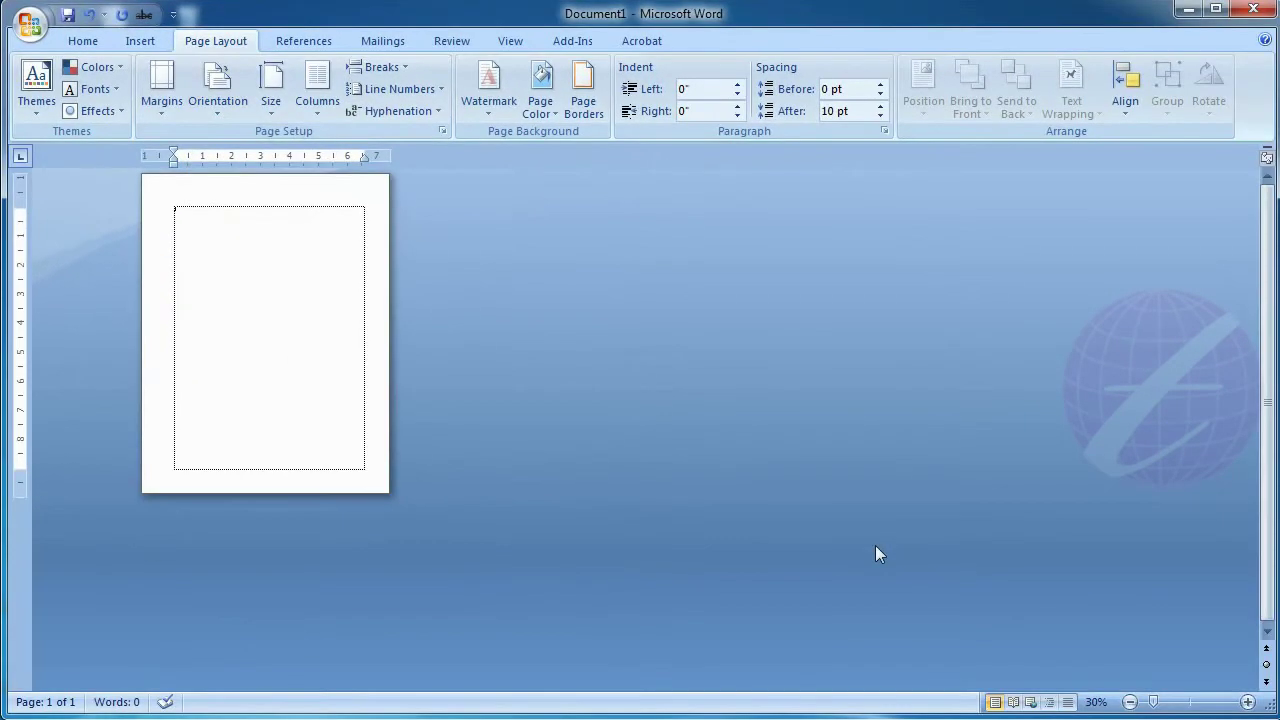
Zoom in with the status-bar plus button so the portrait page appears larger
click(1247, 704)
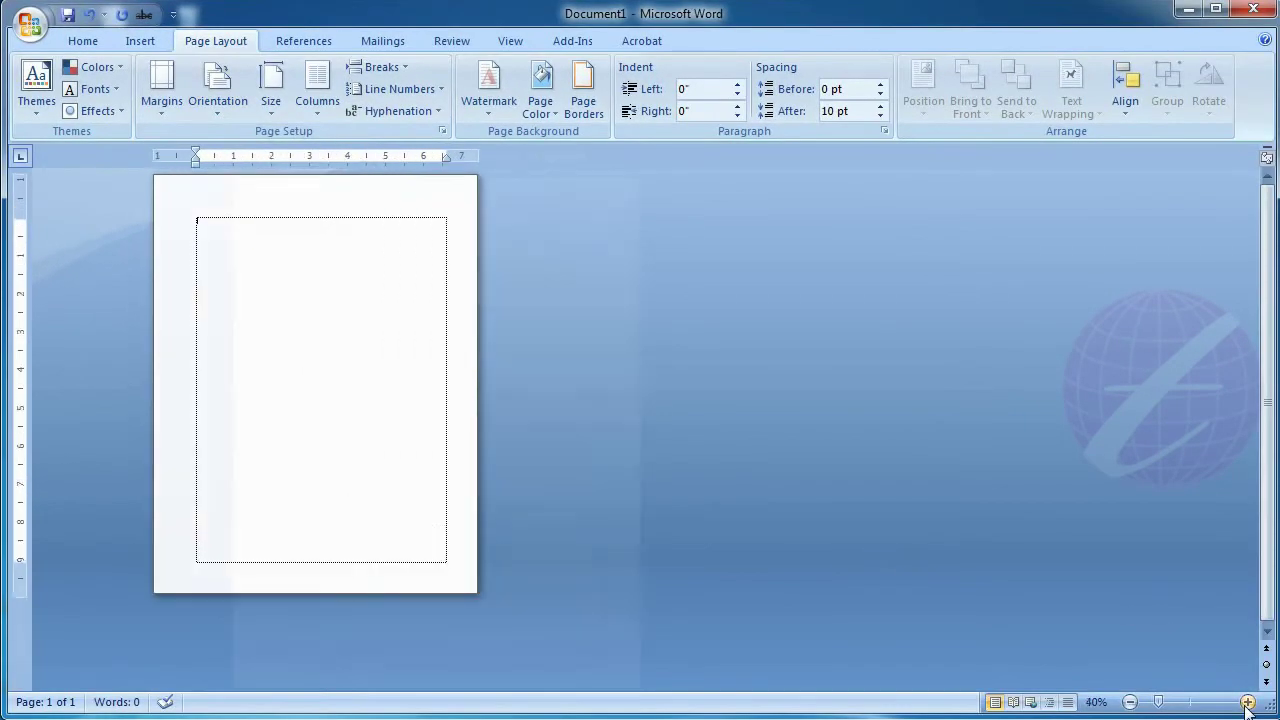
click(1247, 704)
click(1247, 704)
click(1247, 704)
click(1247, 704)
click(1247, 704)
click(1247, 704)
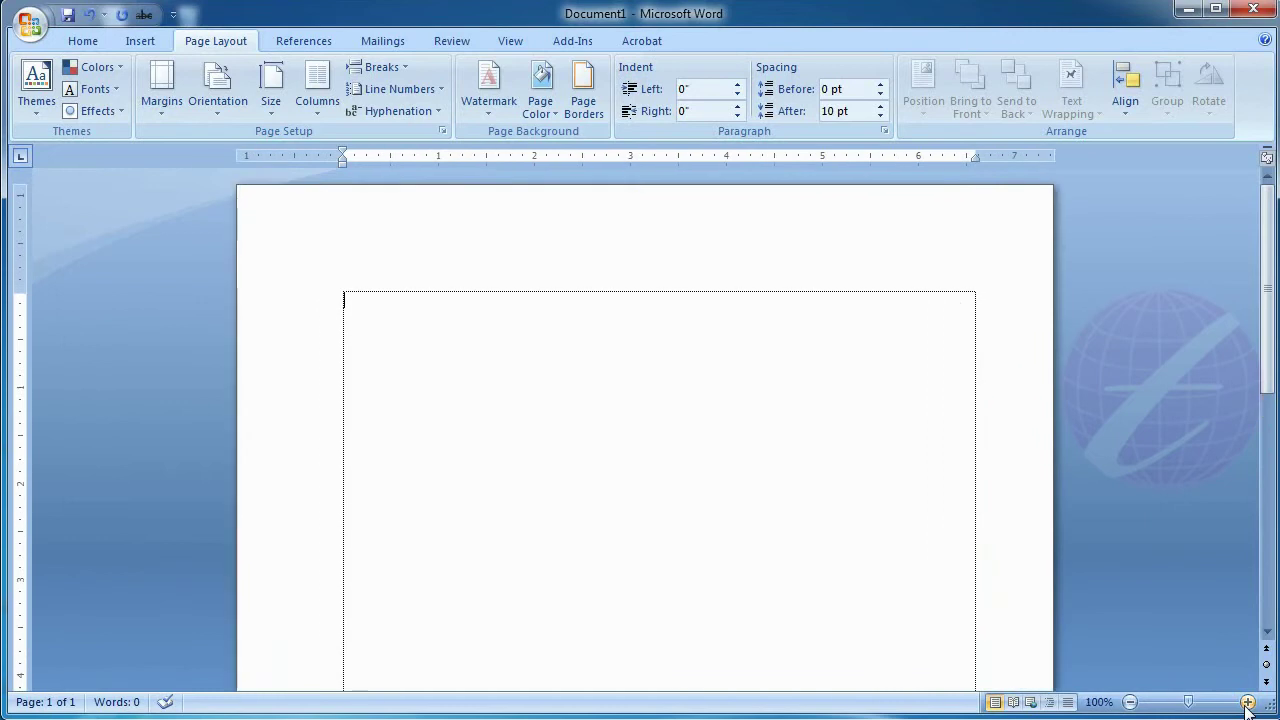
click(1247, 704)
click(1247, 704)
click(1247, 704)
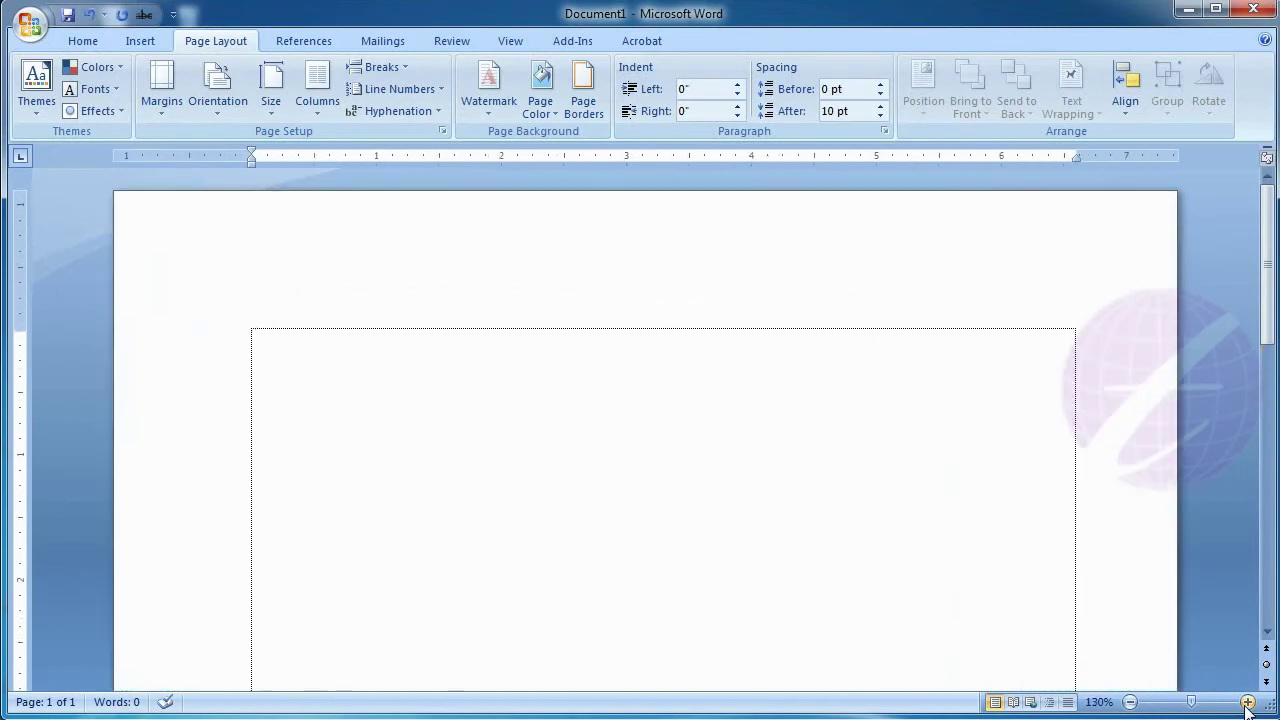
click(1247, 704)
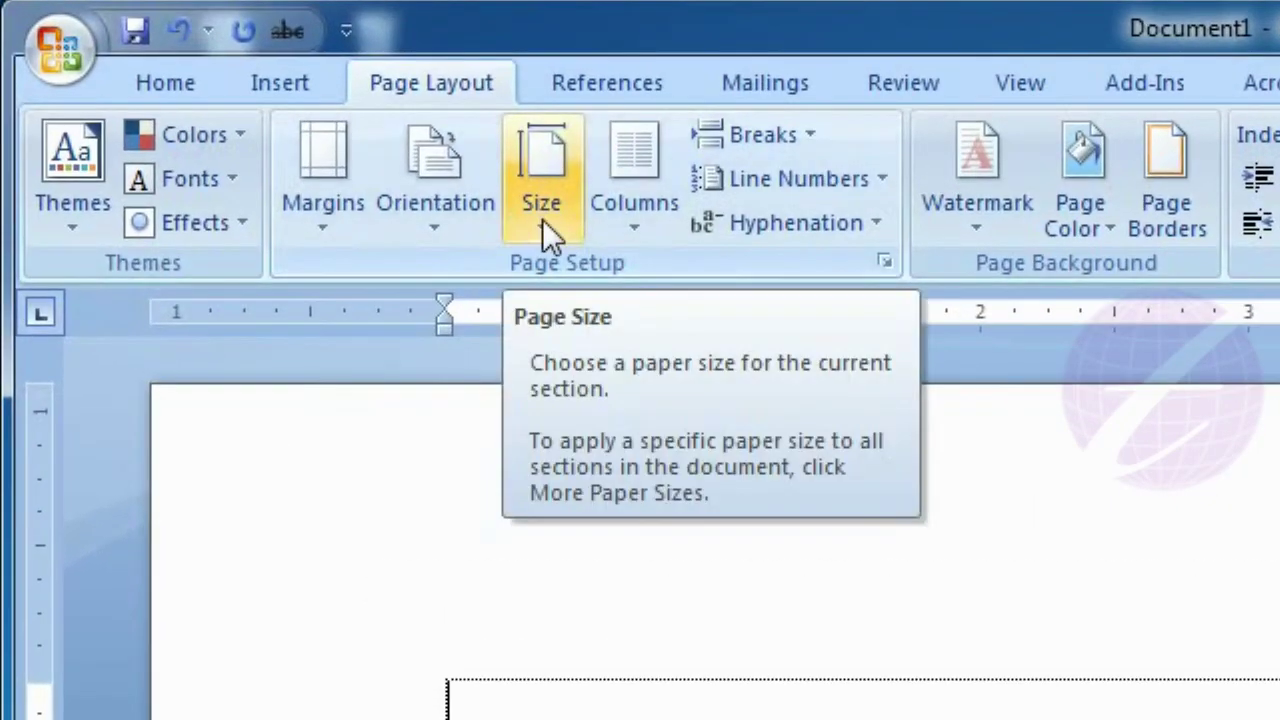
Pick A4 (8.27" x 11.69") from the Size paper list
click(543, 222)
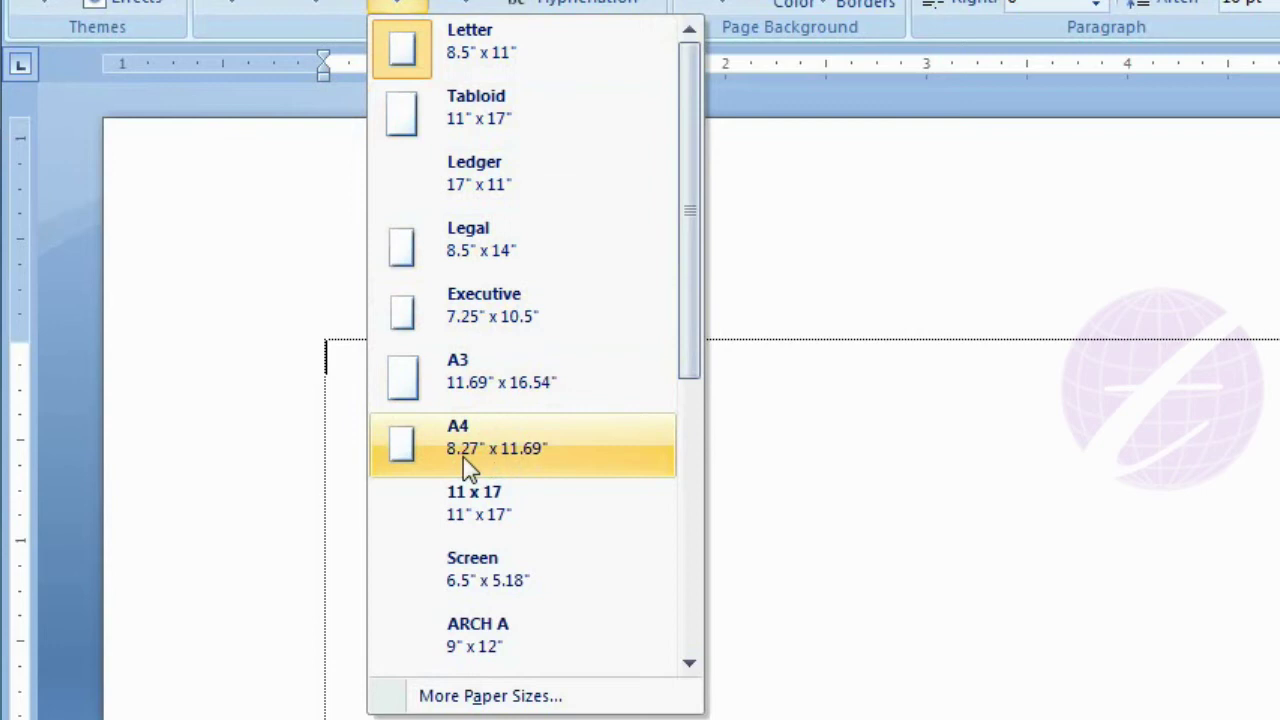
click(519, 473)
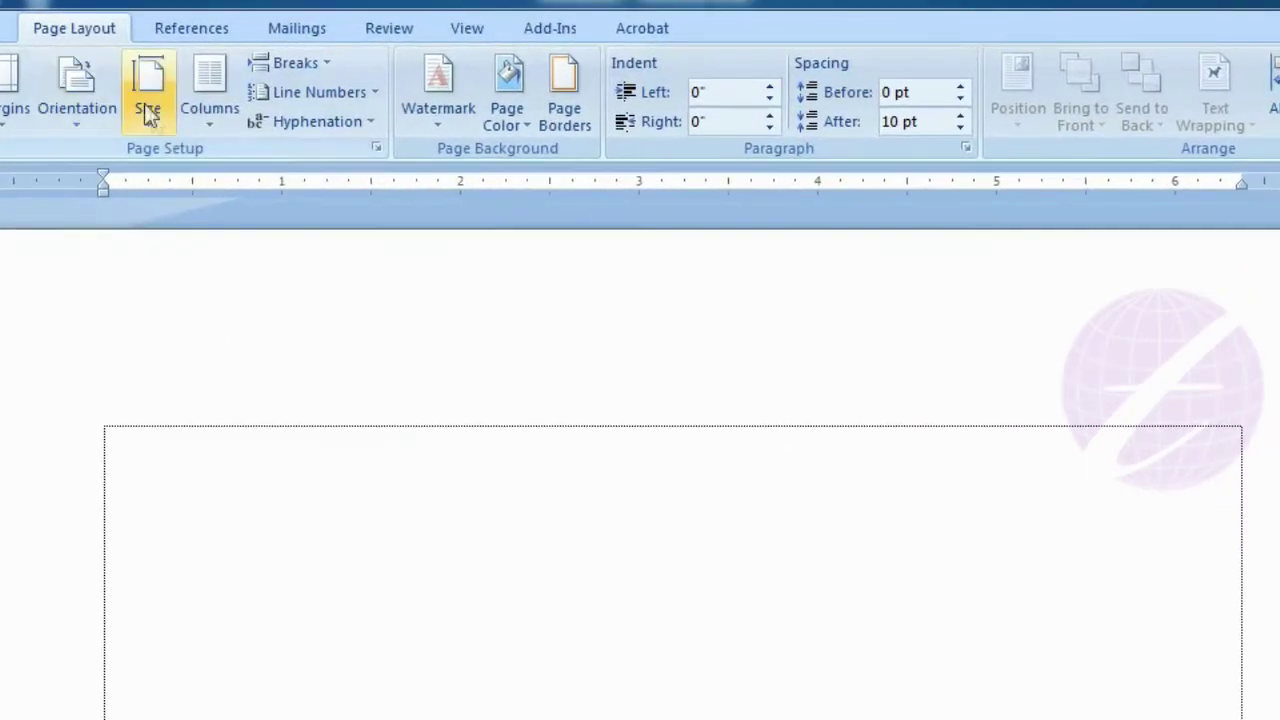
Choose Legal (8.5" x 14") paper, then reopen the Size list and scroll through the sizes
click(272, 108)
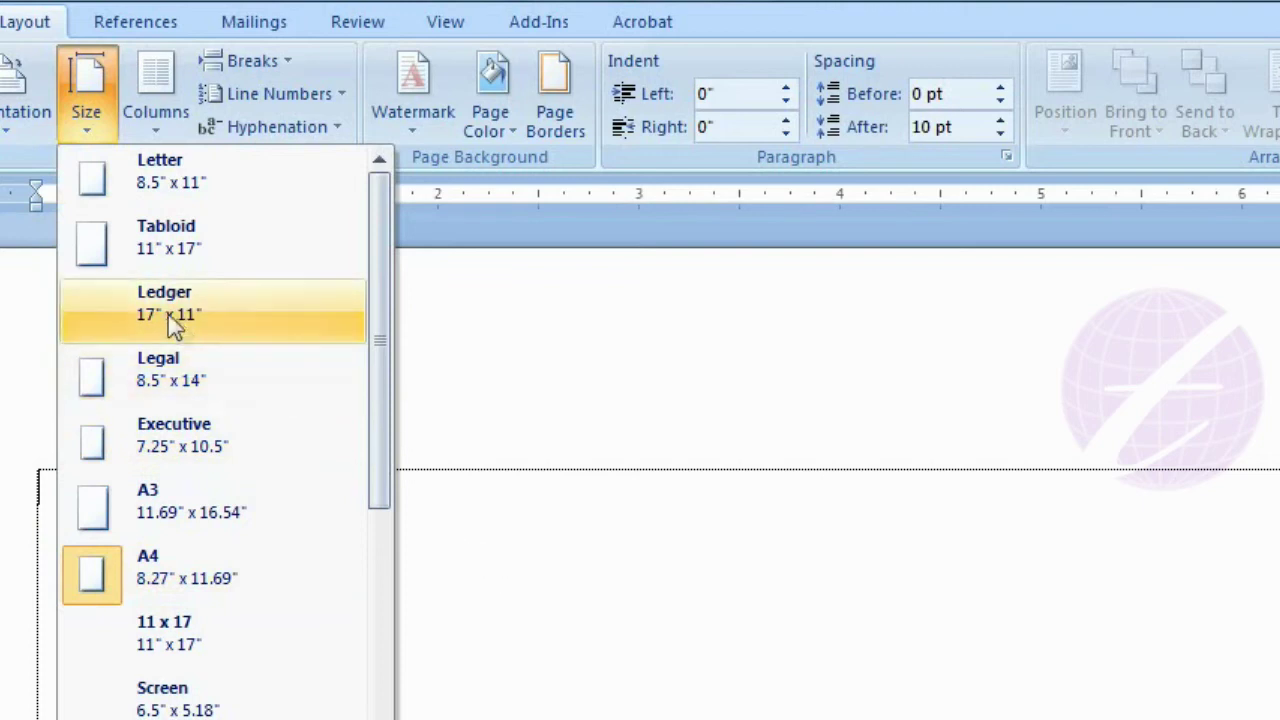
click(177, 374)
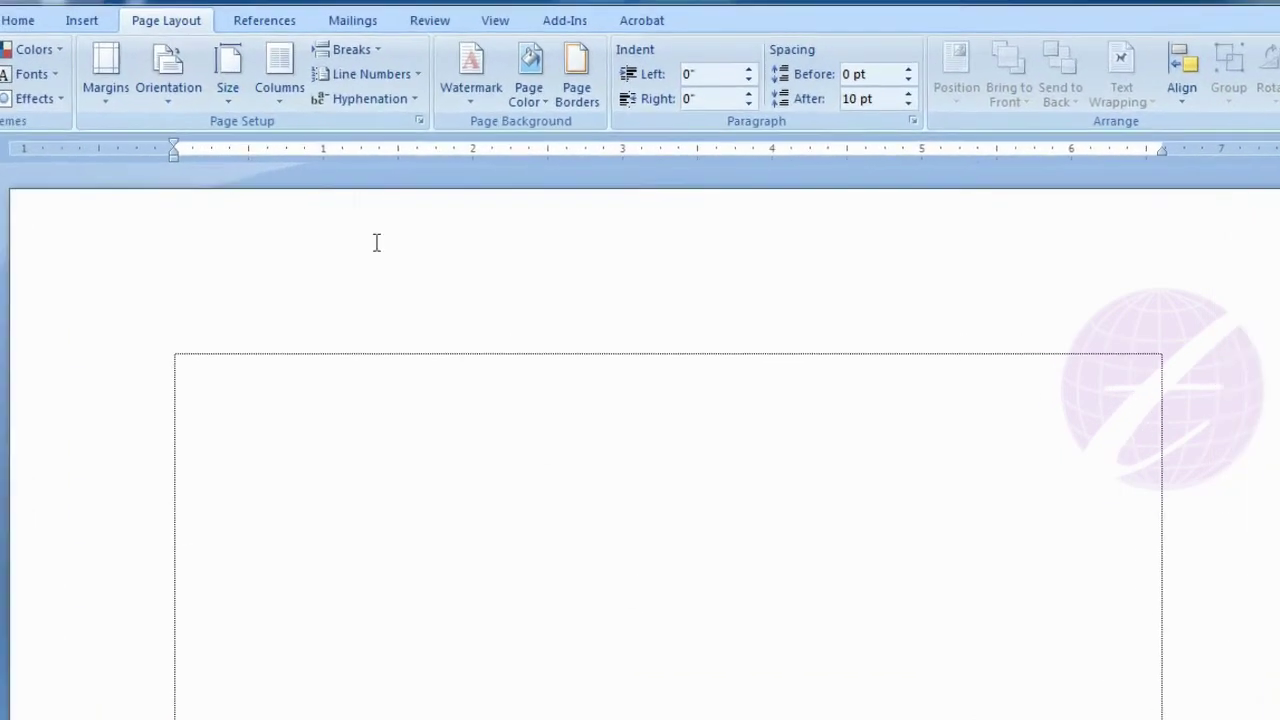
click(271, 88)
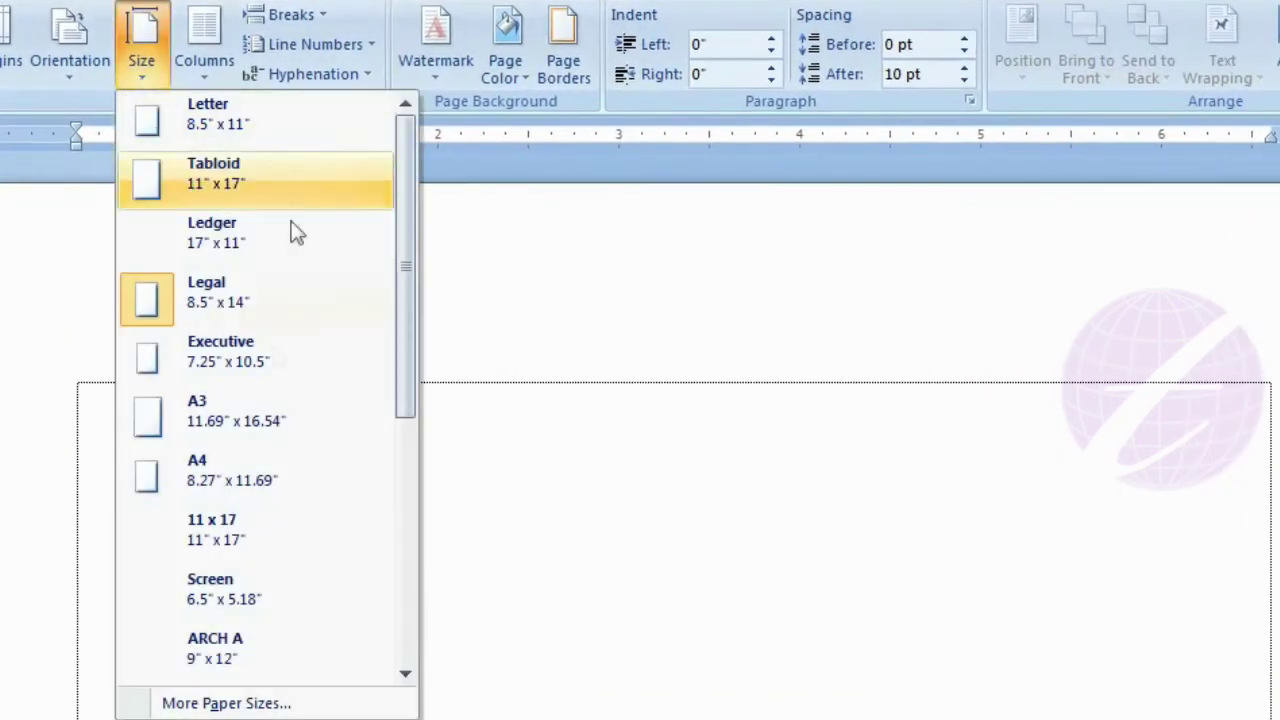
click(405, 676)
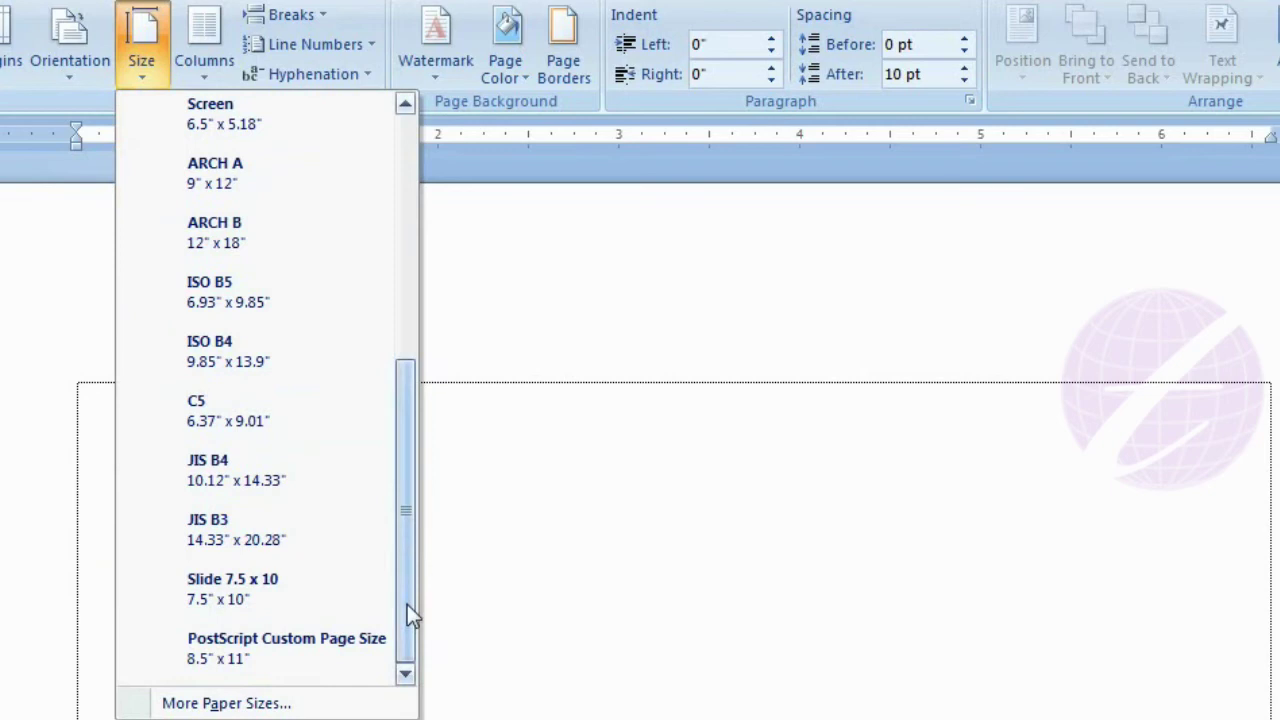
drag(407, 604, 408, 293)
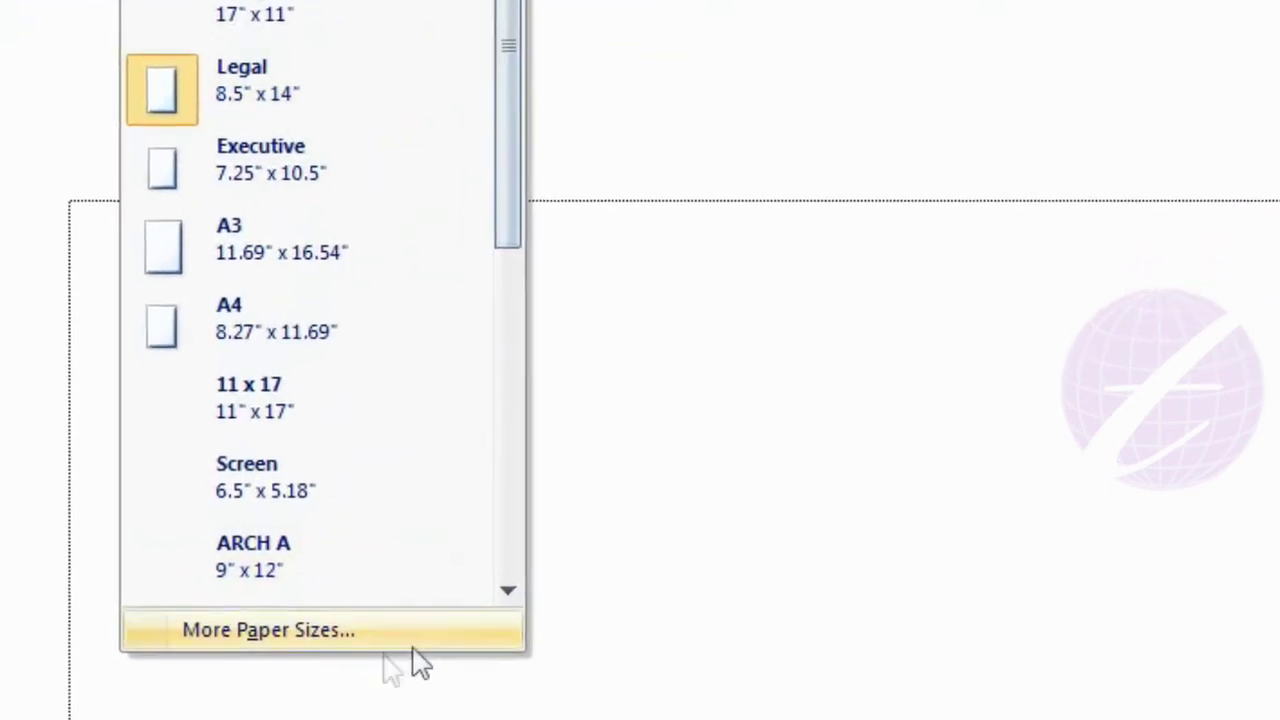
In More Paper Sizes, lower the height from 14" to 13" at 8.5" width and apply
click(322, 601)
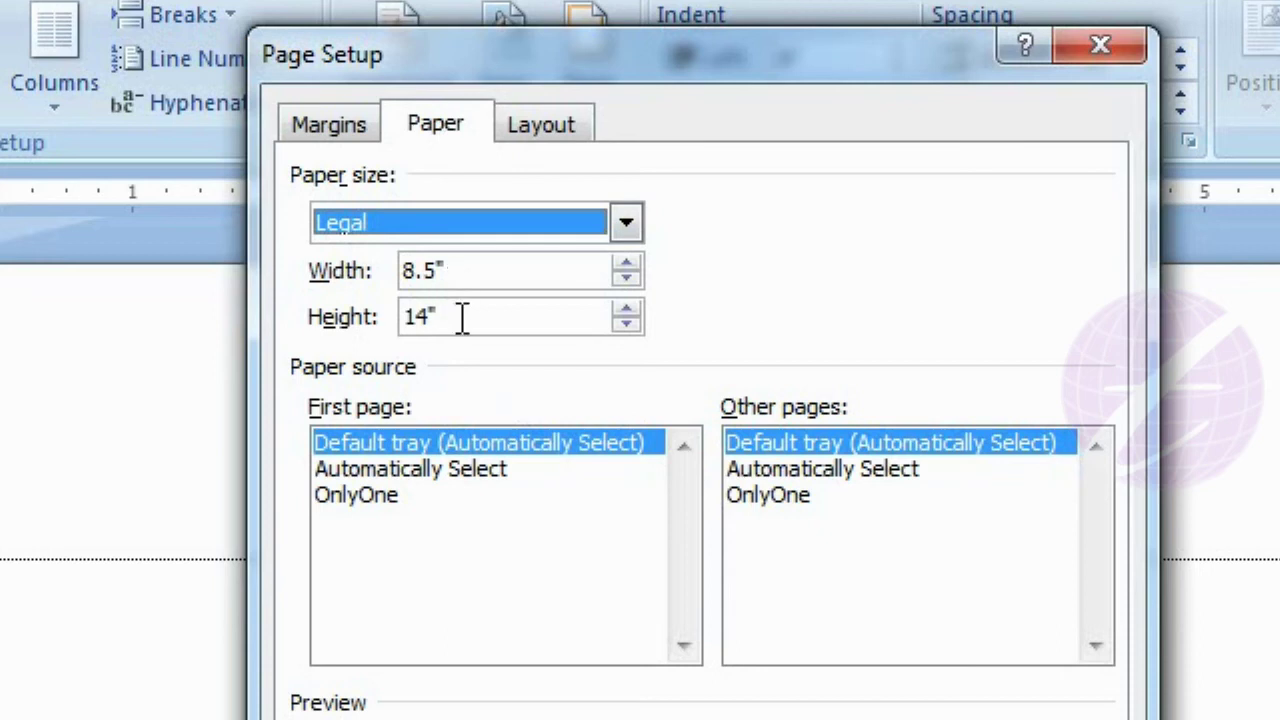
click(631, 327)
click(631, 327)
click(631, 327)
click(631, 327)
click(631, 327)
click(632, 329)
click(632, 329)
click(632, 329)
click(632, 329)
click(632, 329)
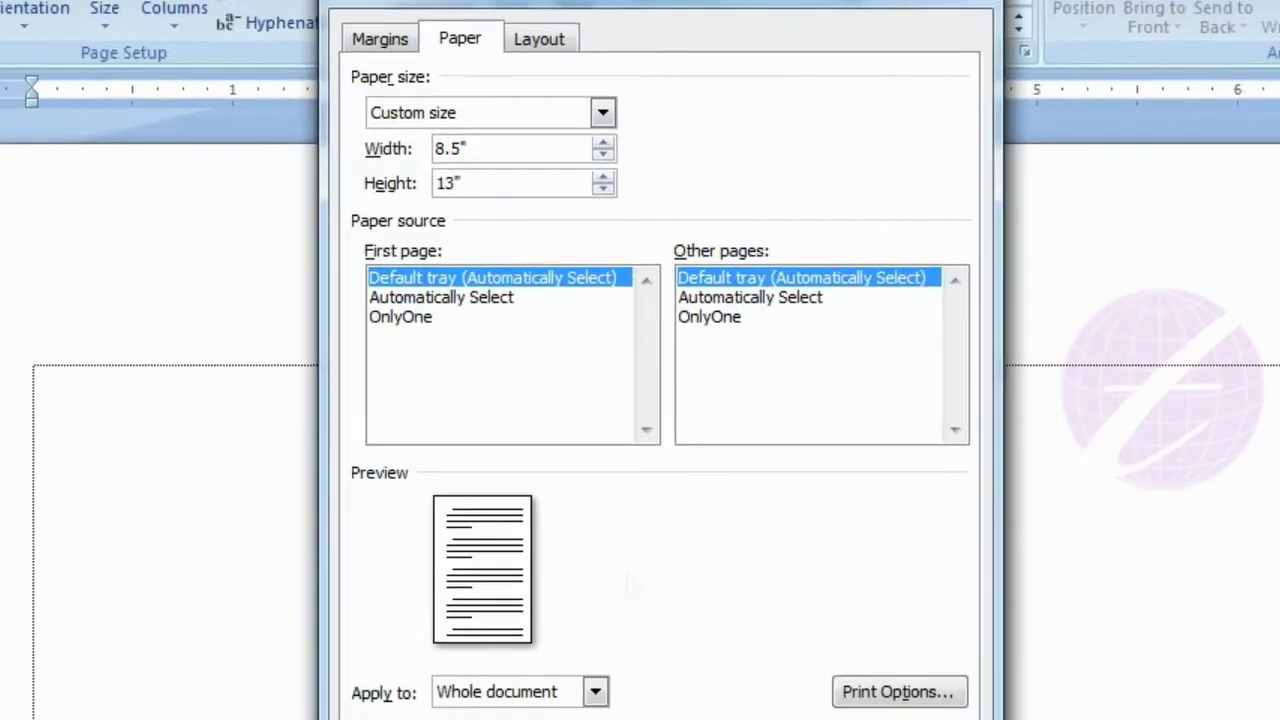
click(788, 690)
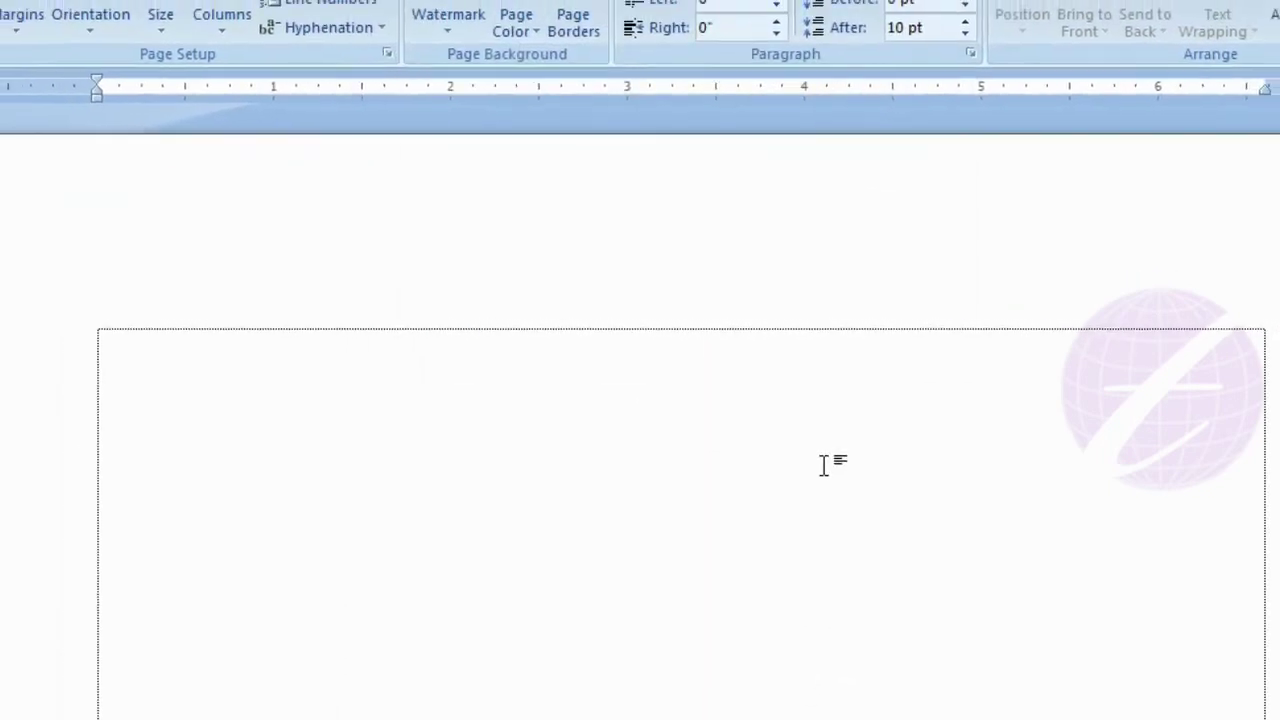